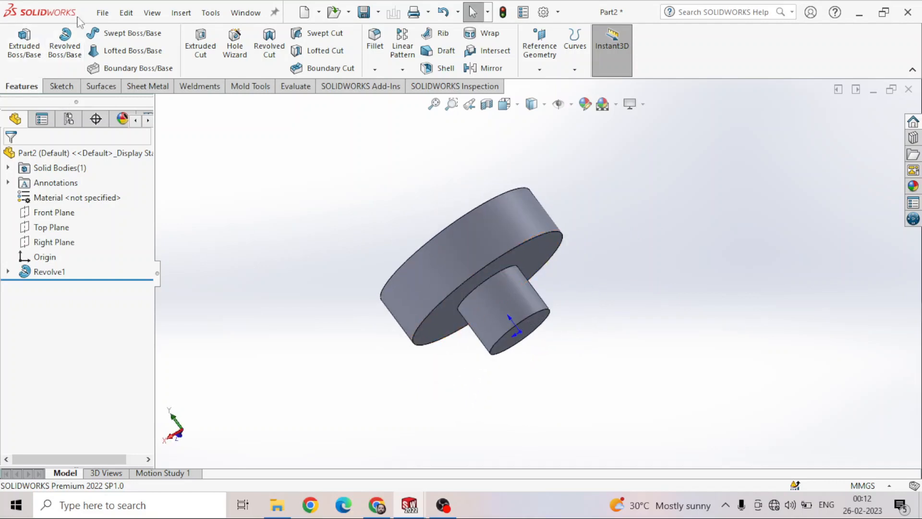
Step: Create a new part document, continuing with a blank template
click(103, 12)
click(123, 35)
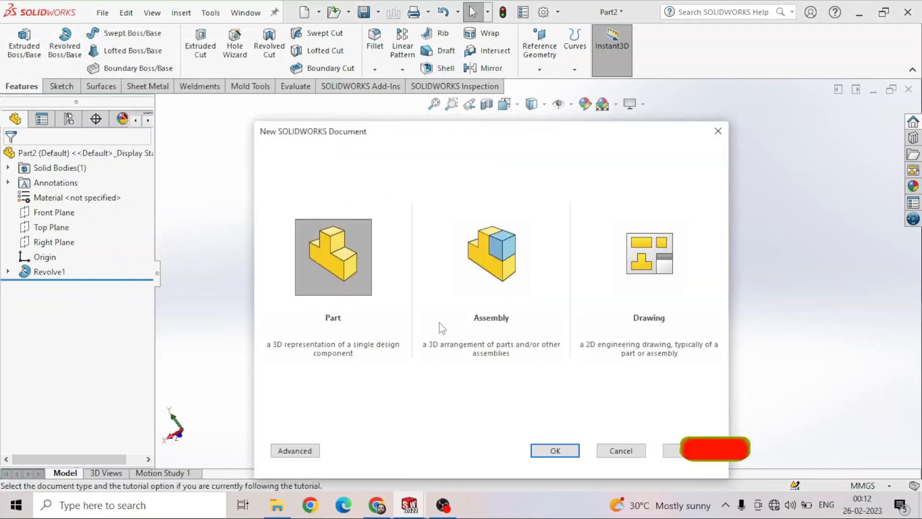
click(553, 451)
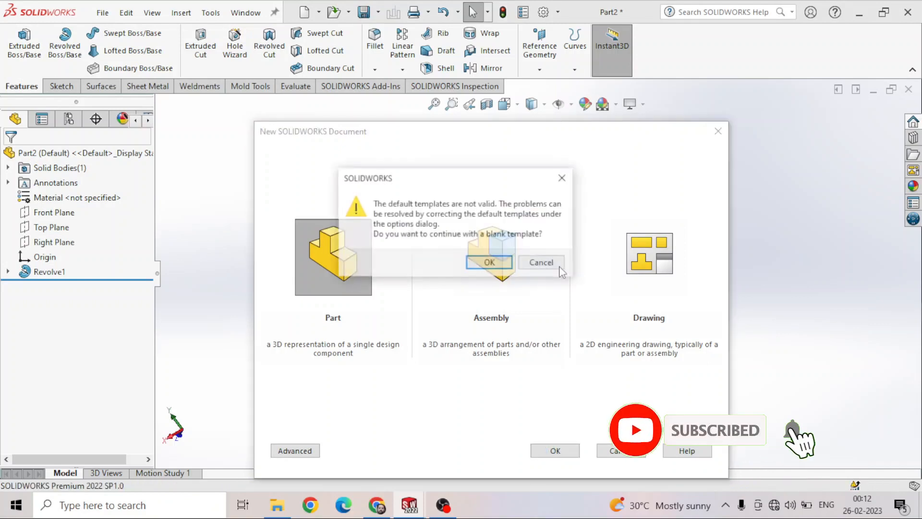
click(489, 261)
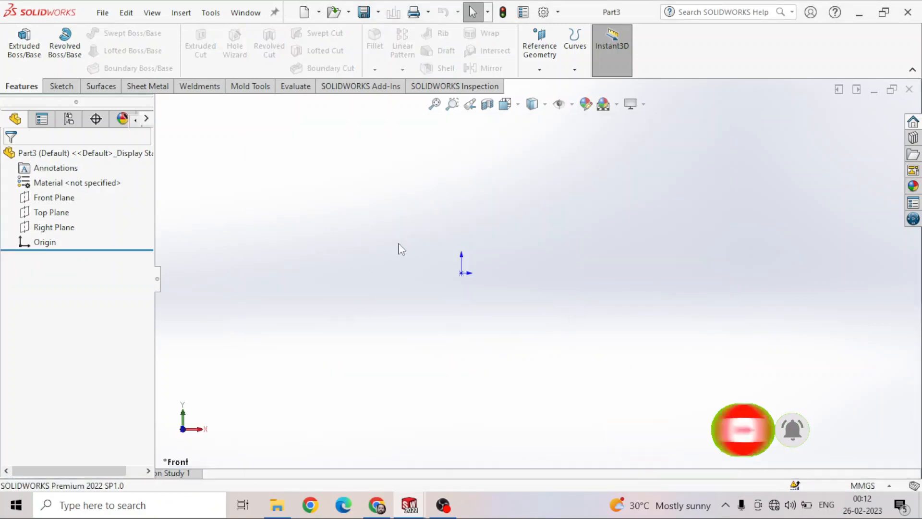
Step: Start a new sketch on the Front Plane
click(59, 87)
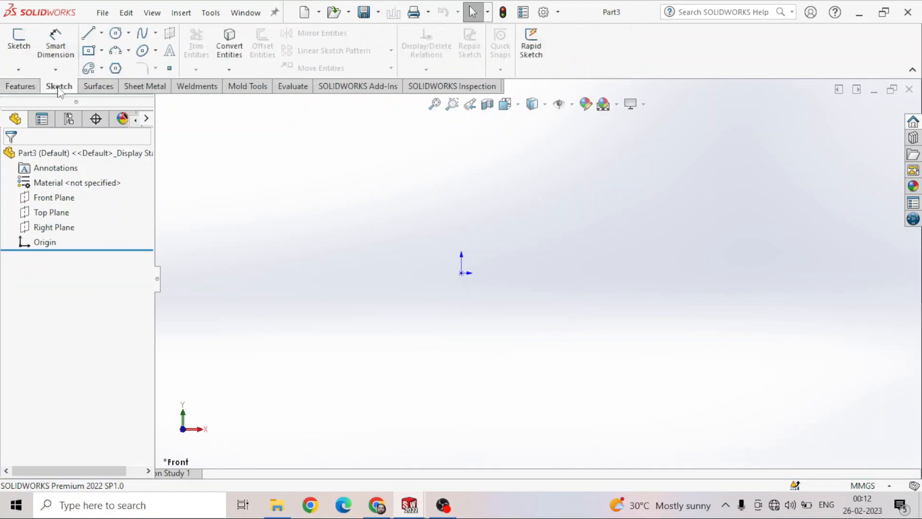
click(19, 39)
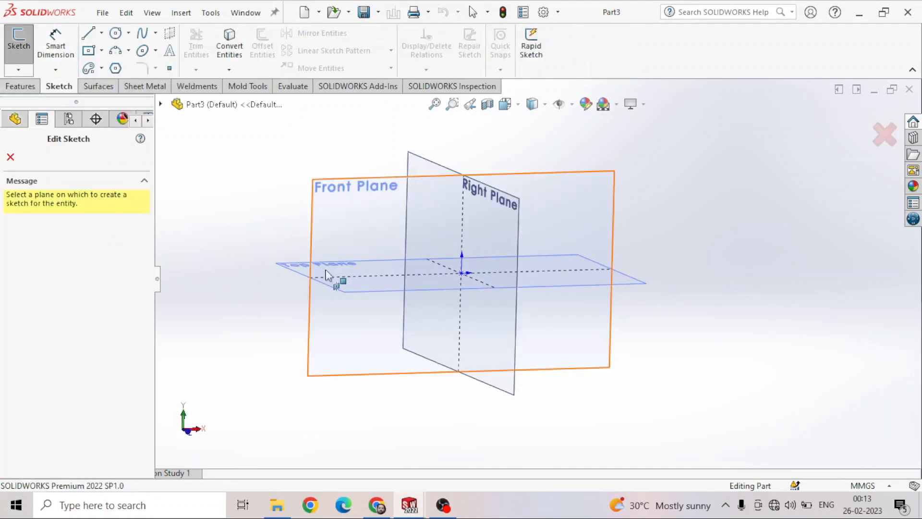
click(330, 275)
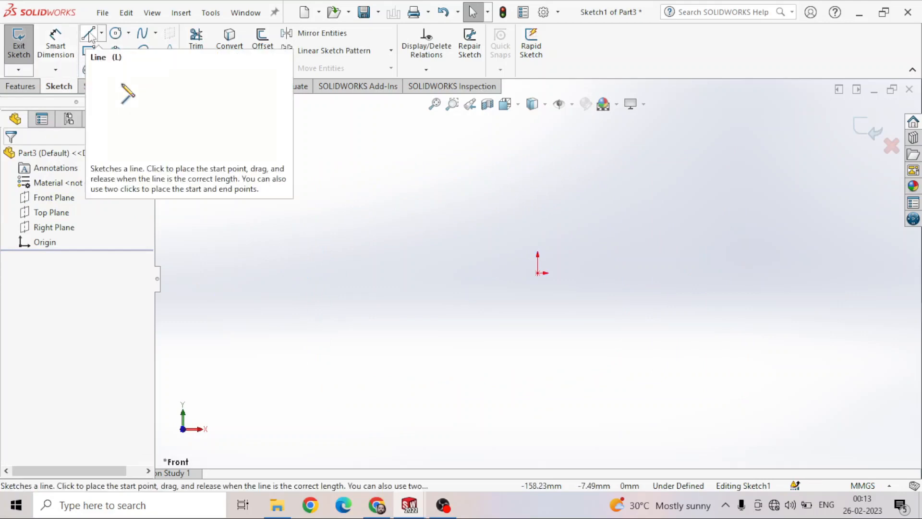
Step: Sketch a closed six-line stepped profile from the origin, about 53 mm tall, 36 mm wide above and 23 mm wide below
click(539, 272)
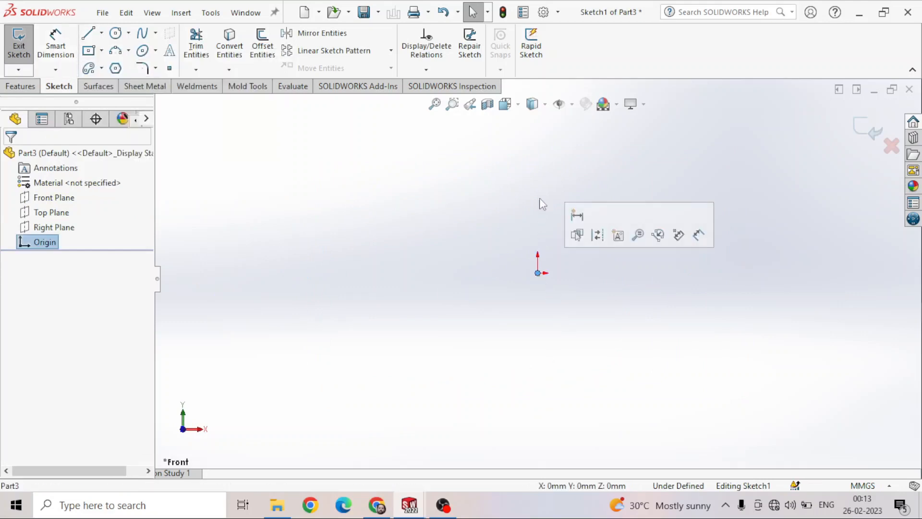
key(l)
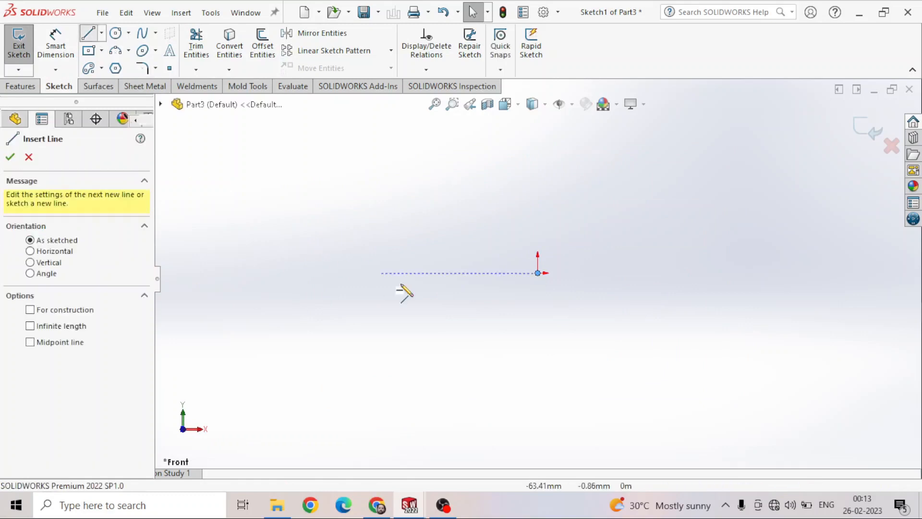
click(538, 273)
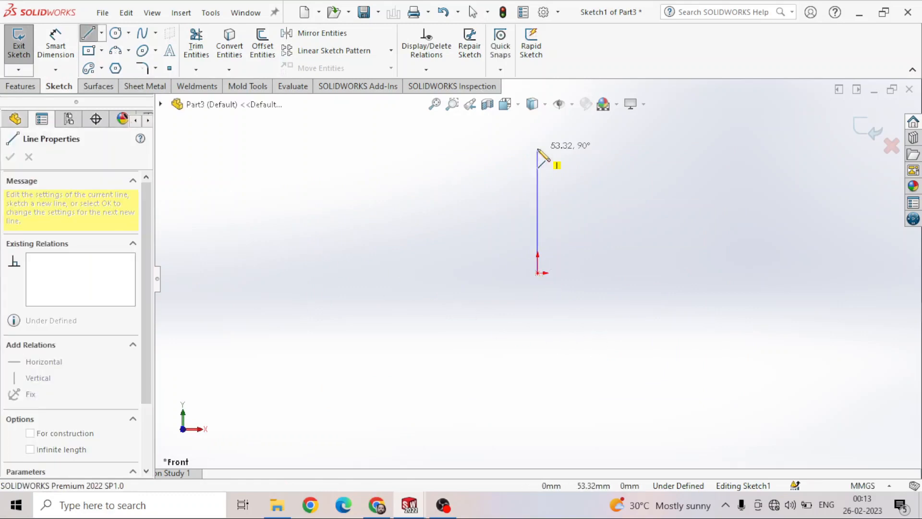
click(537, 149)
click(622, 148)
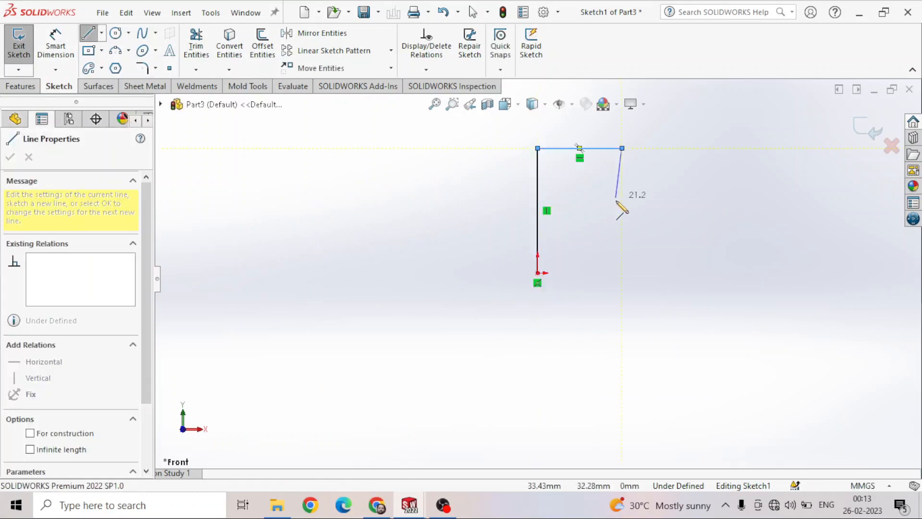
click(592, 202)
click(590, 201)
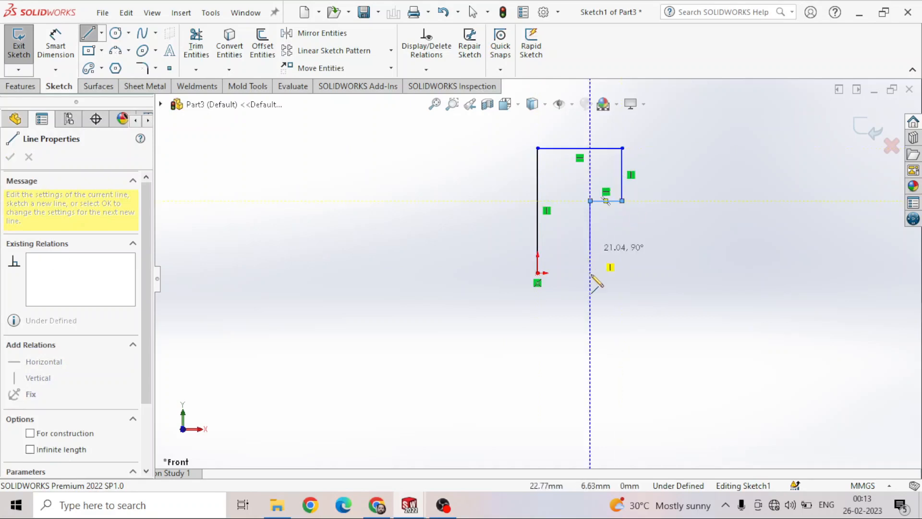
click(539, 273)
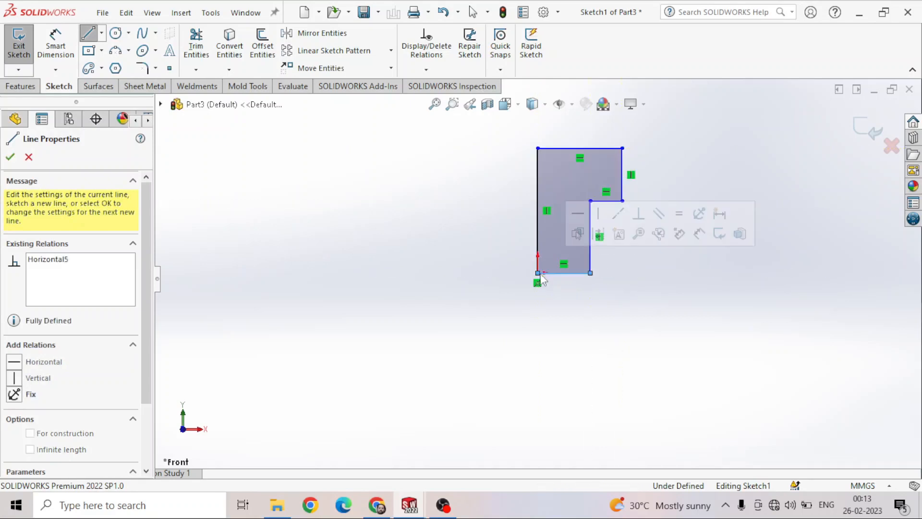
key(Escape)
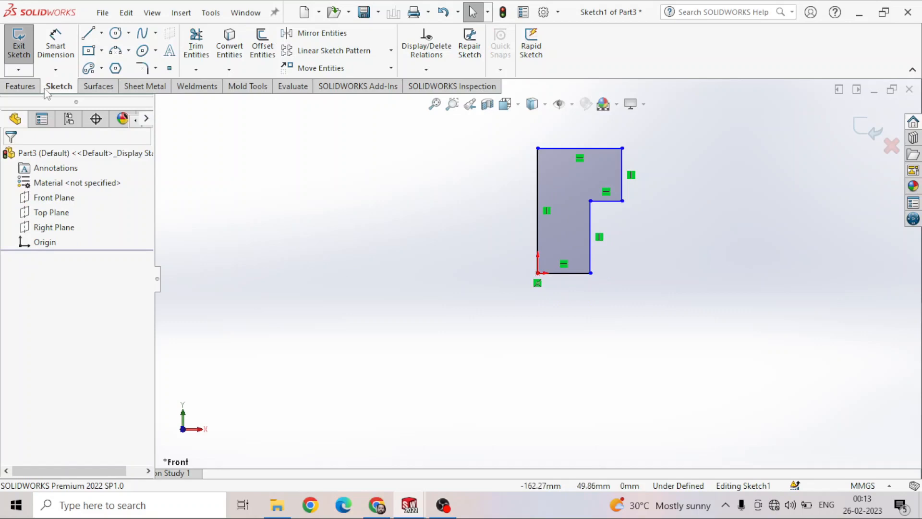
Step: Dimension the profile's top edge to 40 mm
click(56, 45)
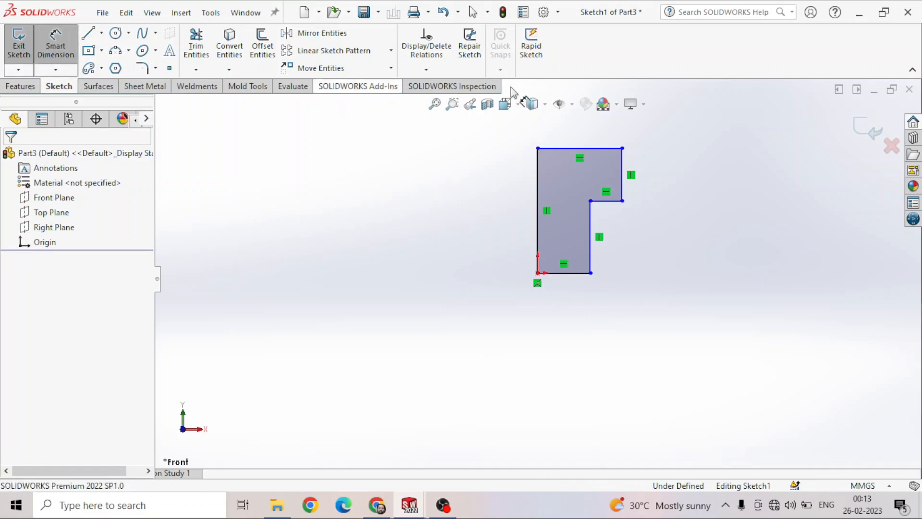
click(539, 167)
click(544, 166)
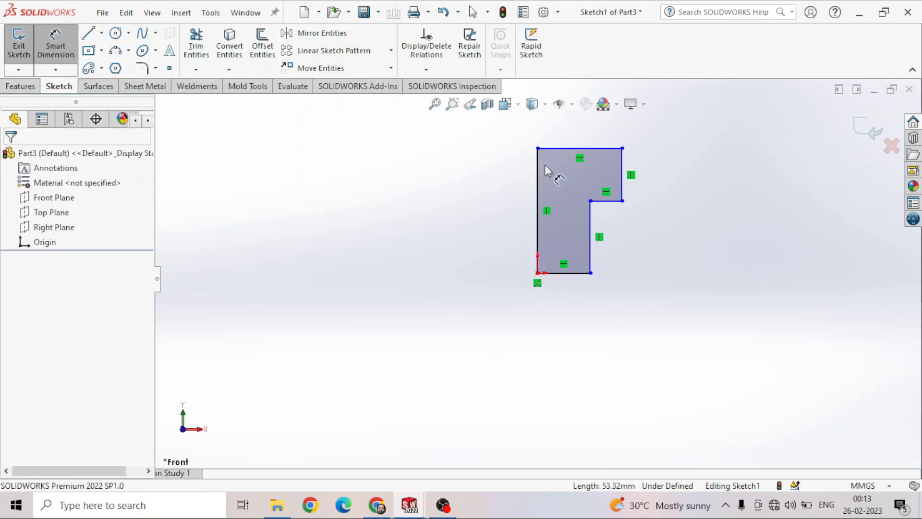
click(564, 151)
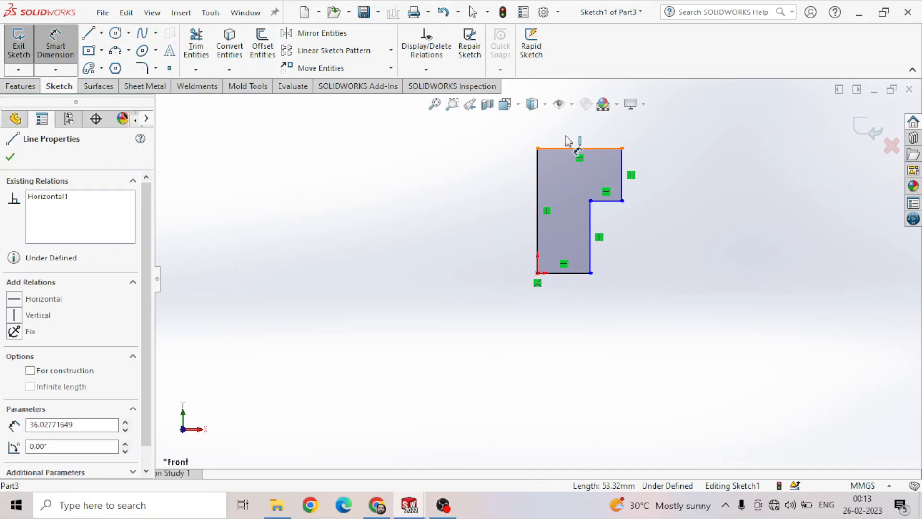
click(601, 142)
text(40)
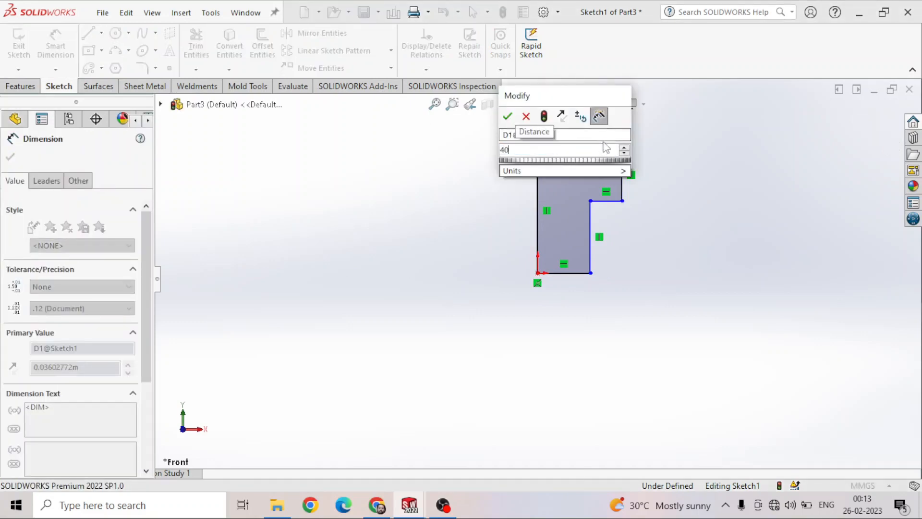
key(Return)
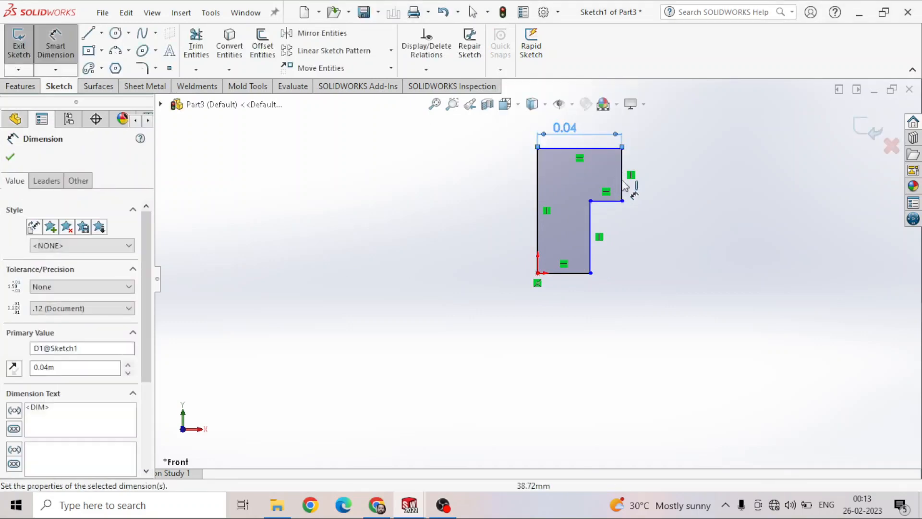
Step: Dimension the outer vertical edge of the wide upper section to 25 mm and the horizontal step edge to 15 mm
click(623, 179)
click(688, 176)
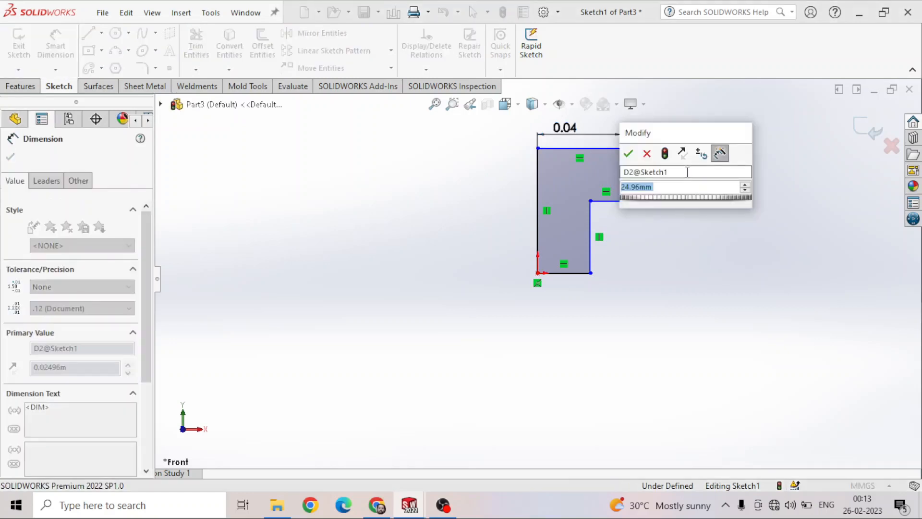
text(25)
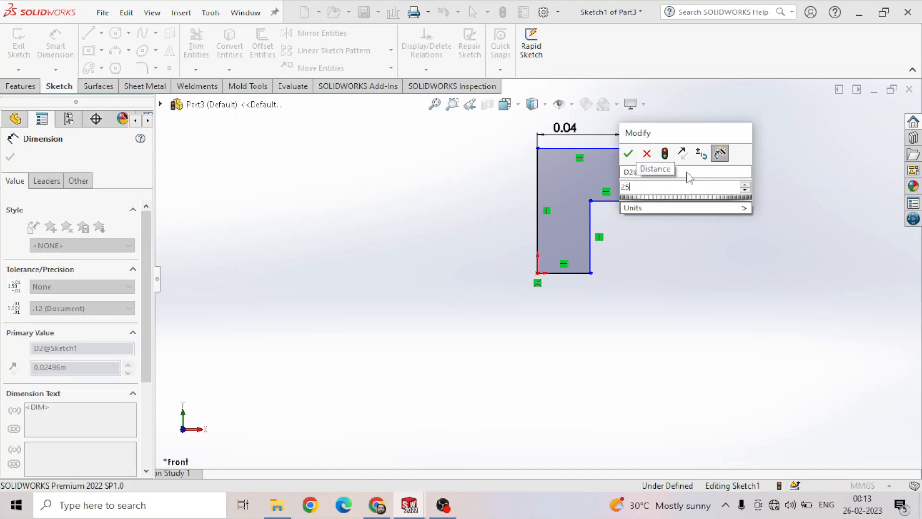
key(Return)
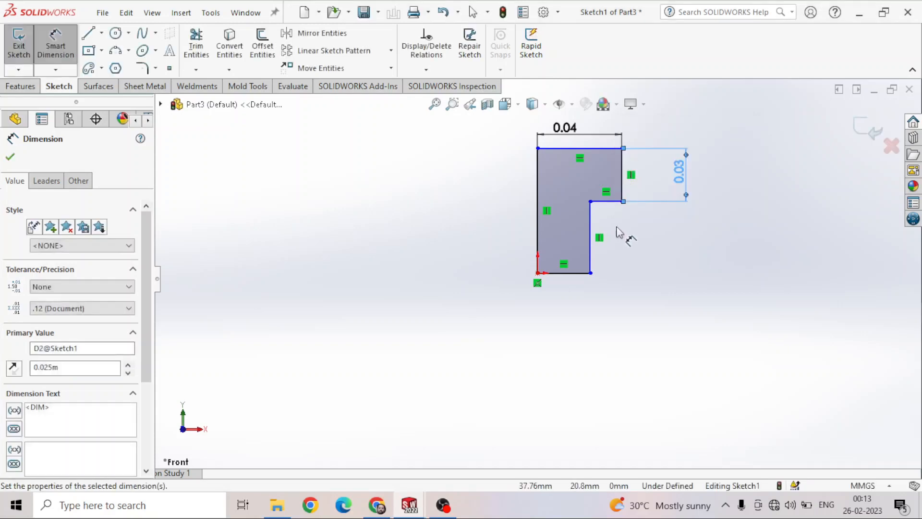
click(610, 202)
click(616, 257)
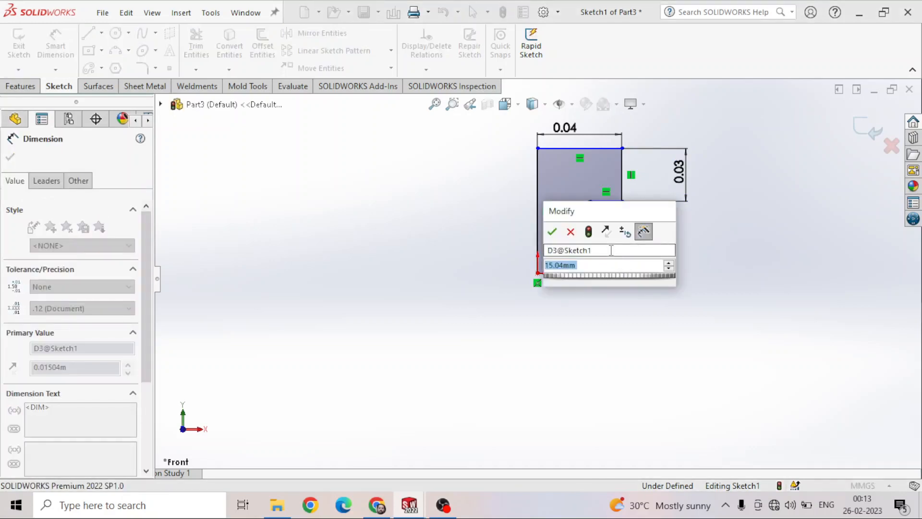
text(15)
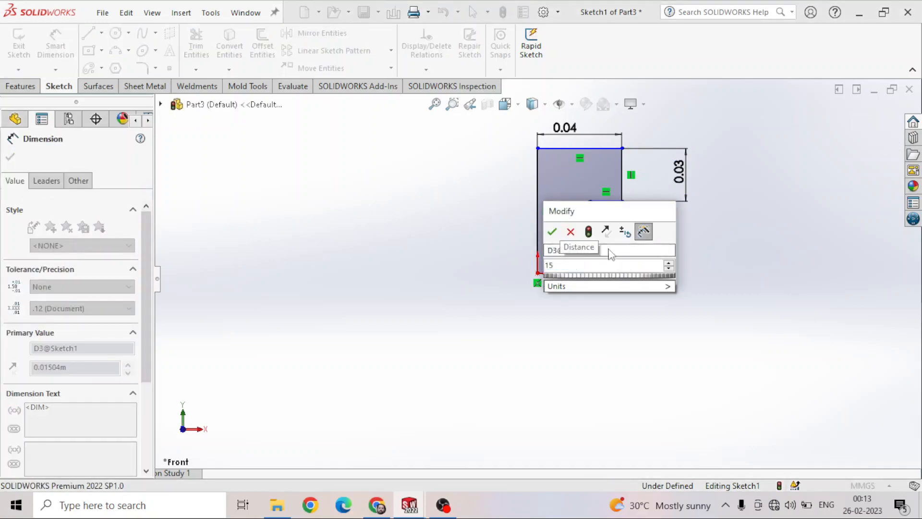
click(552, 233)
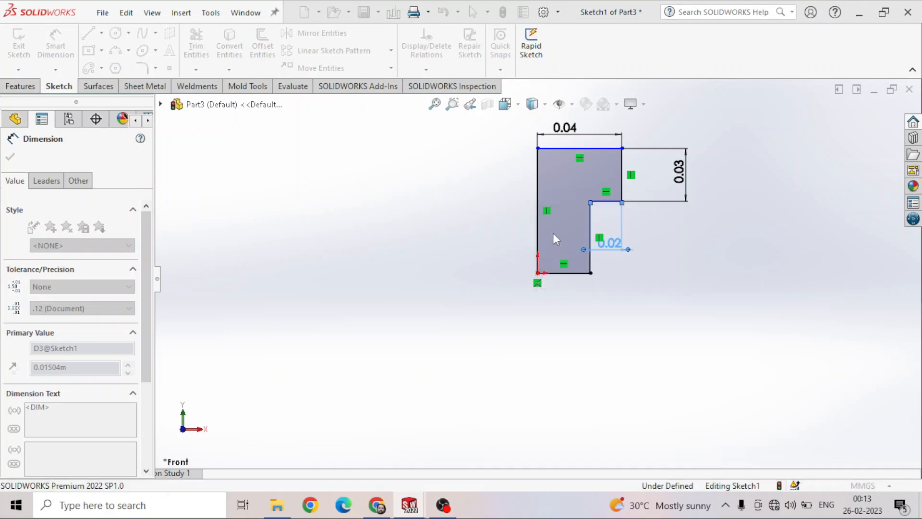
click(572, 275)
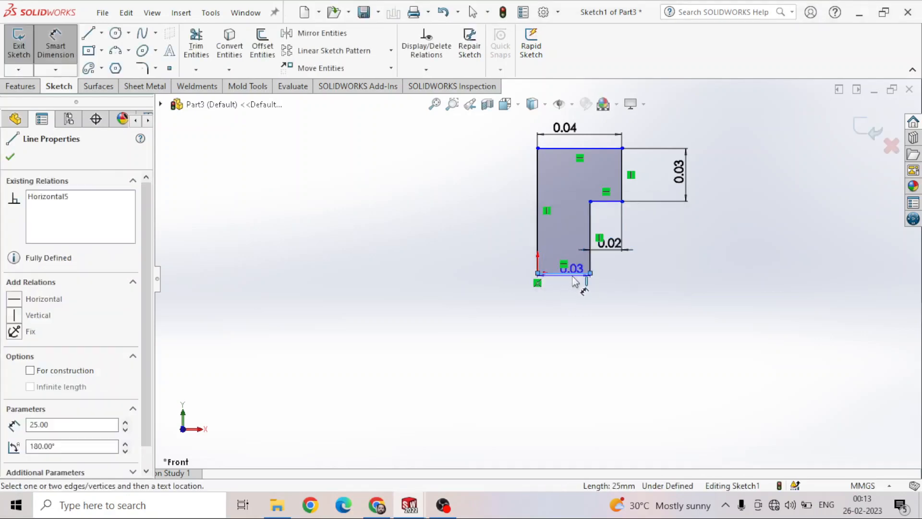
click(571, 320)
key(Escape)
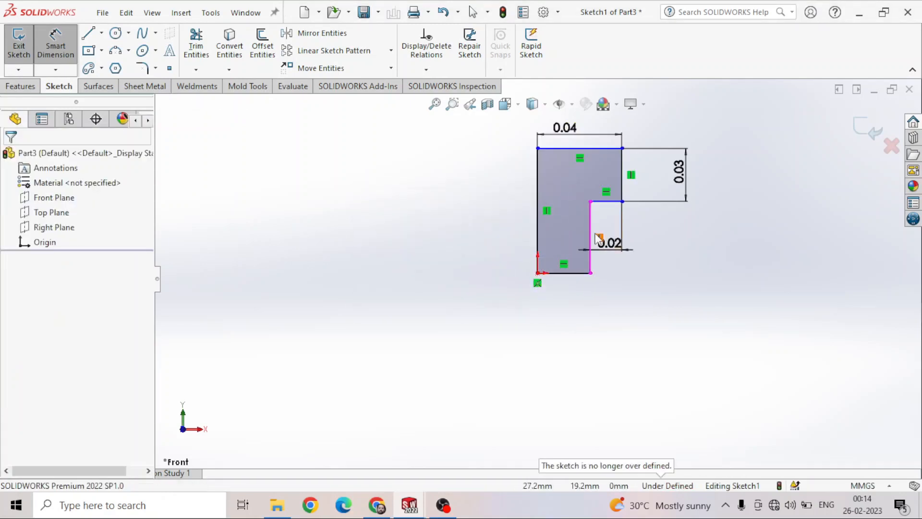
Step: Dimension the vertical edge of the narrow lower section to 35 mm and exit the sketch
click(592, 235)
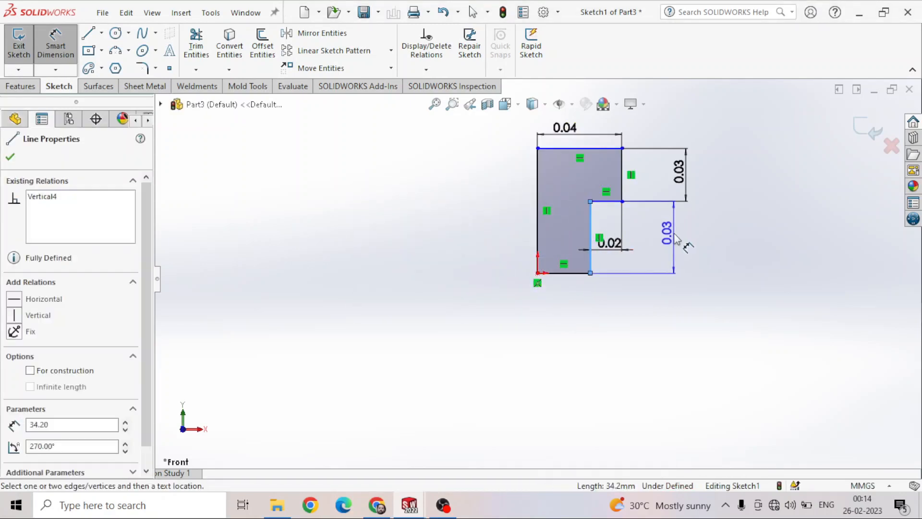
click(675, 239)
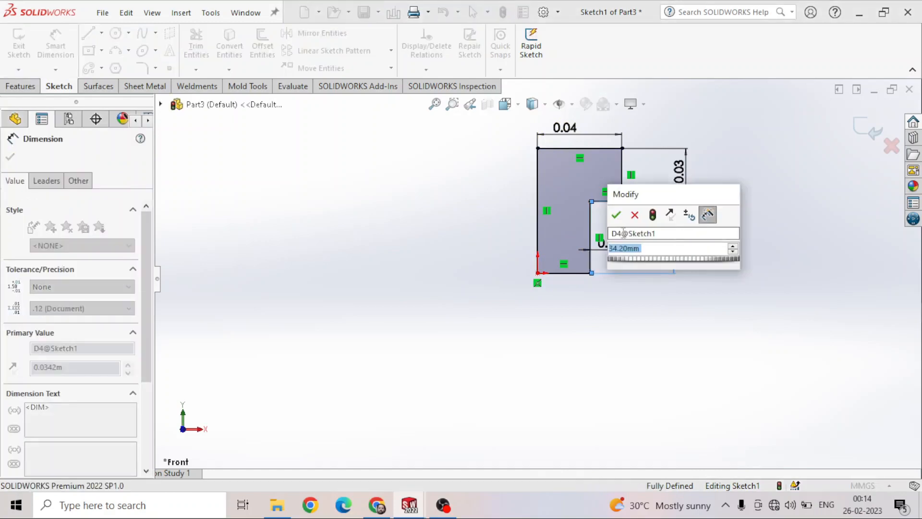
text(35)
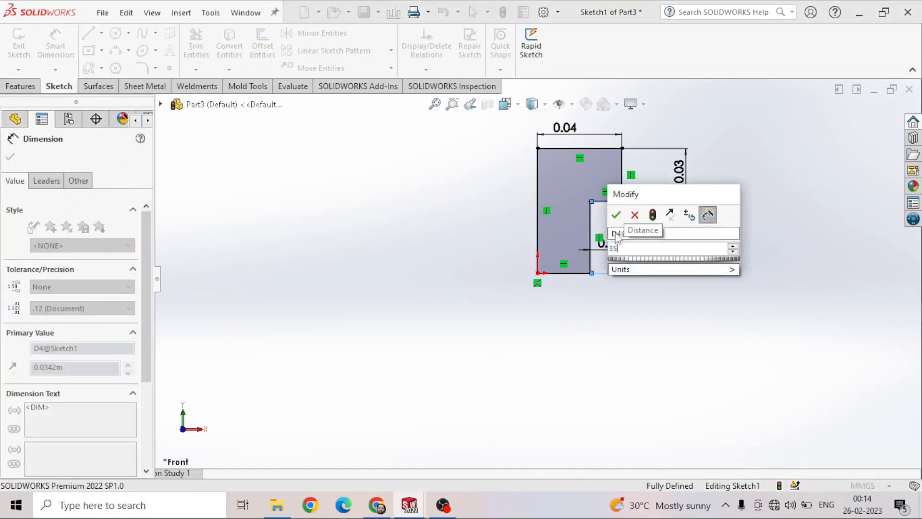
click(617, 216)
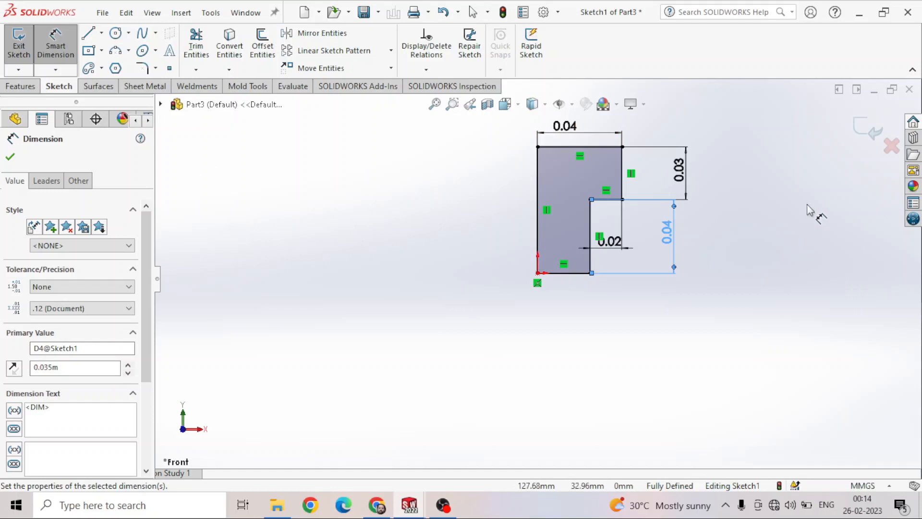
click(863, 131)
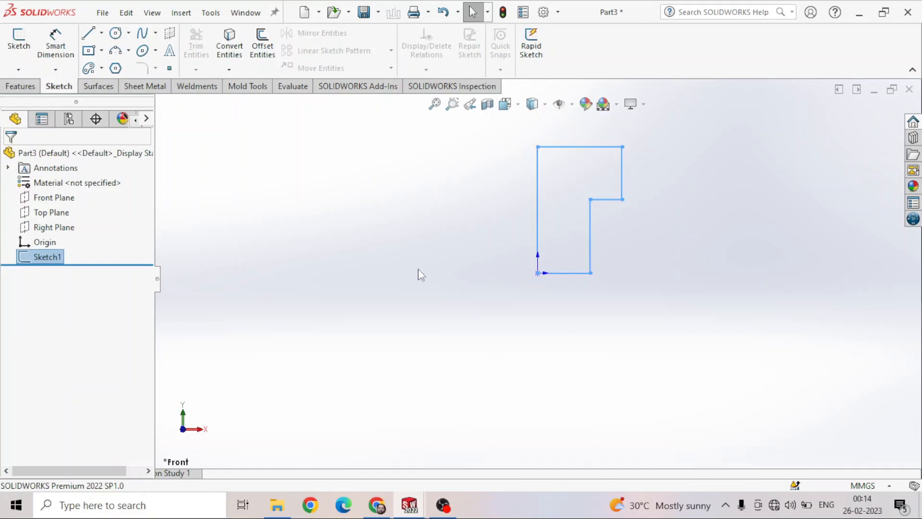
Step: Revolve the stepped profile 360 degrees with a Blind end condition about its long vertical line through the origin
click(20, 86)
click(63, 58)
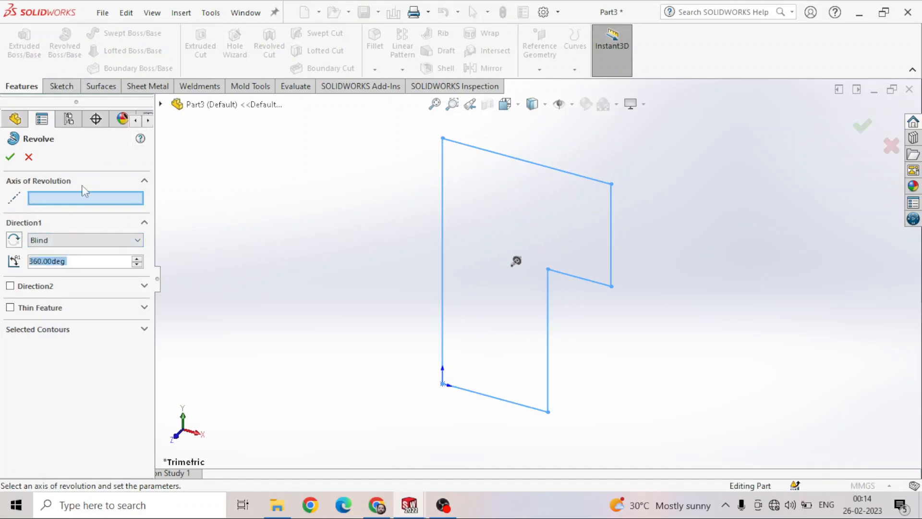
click(46, 240)
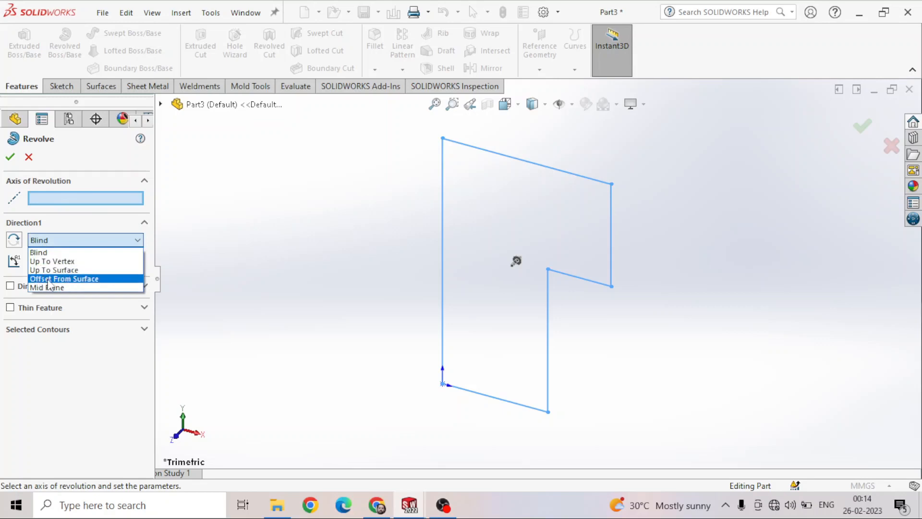
click(45, 253)
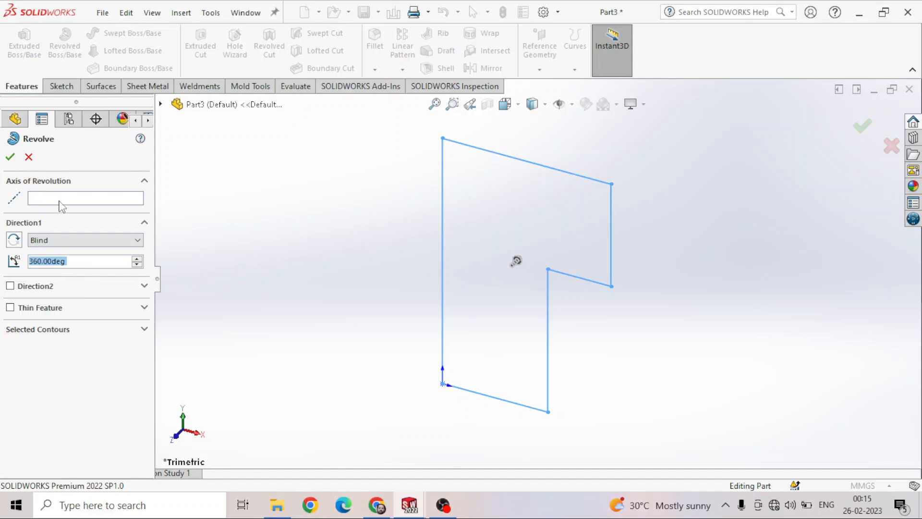
click(86, 202)
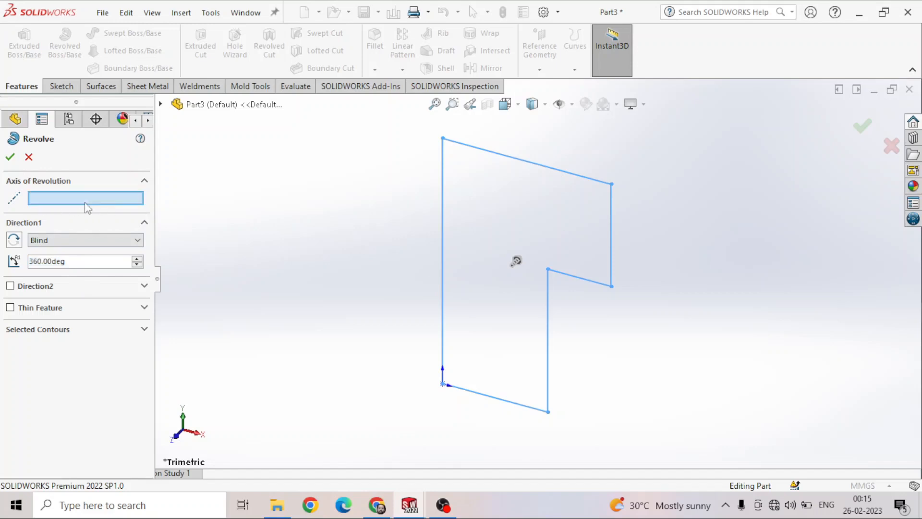
click(443, 248)
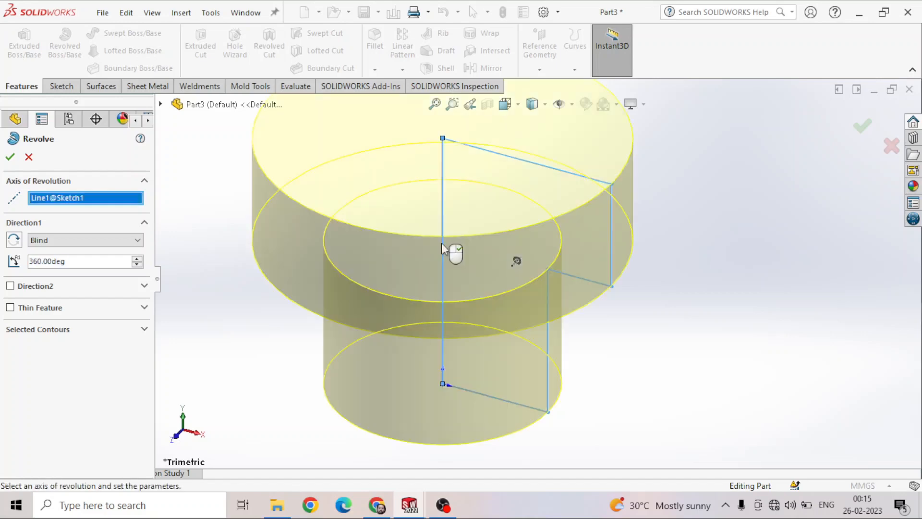
scroll(442, 244, up, 3)
middle_drag(442, 244, 450, 335)
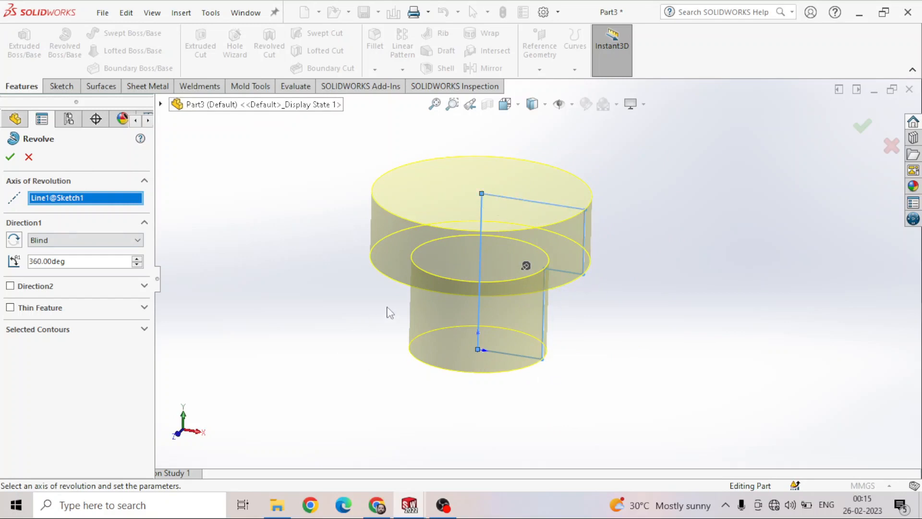
click(10, 158)
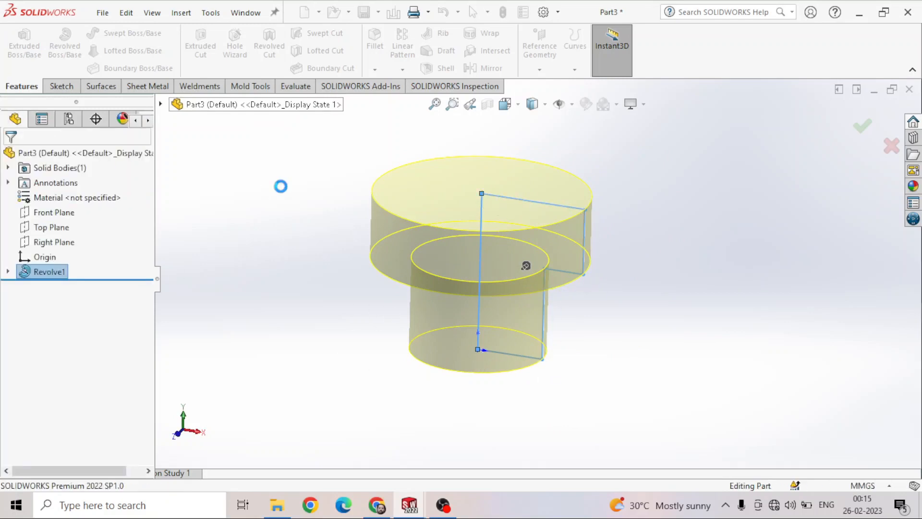
Step: View the revolved part in the Shaded display style without edges and in Wireframe
middle_drag(286, 294, 364, 304)
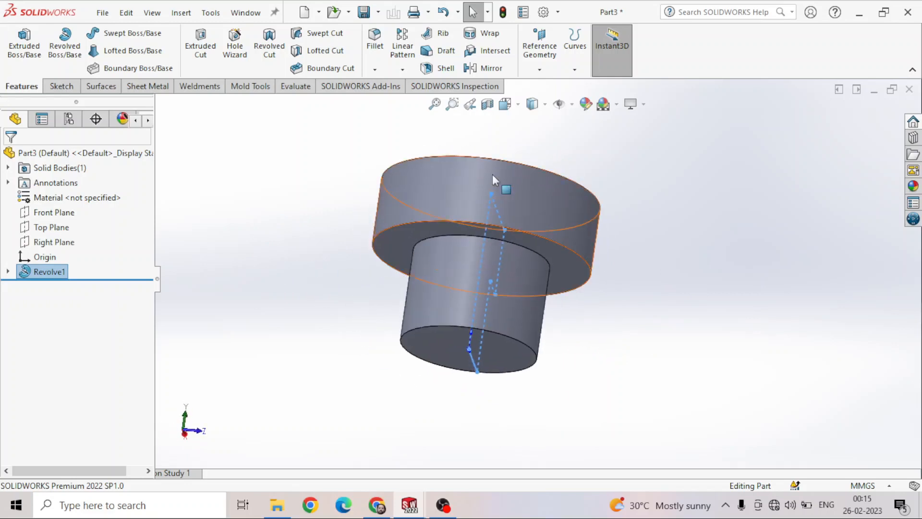
click(545, 106)
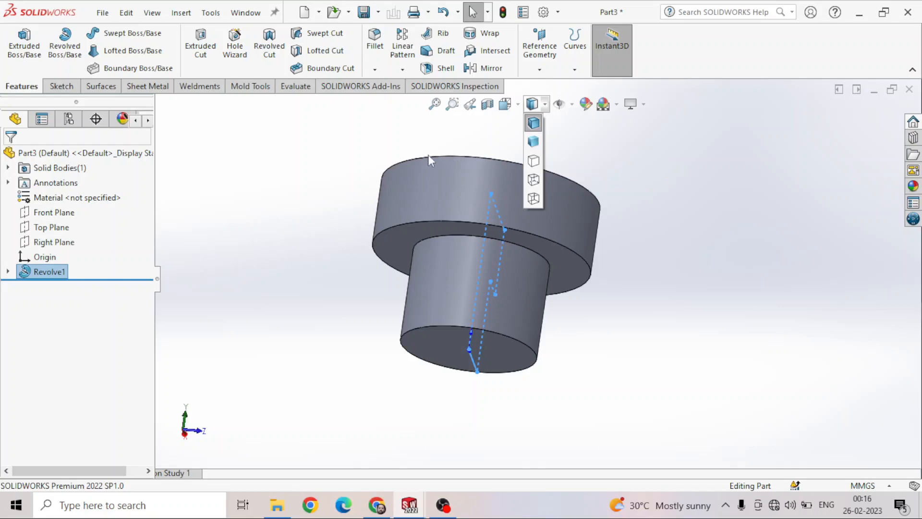
click(534, 141)
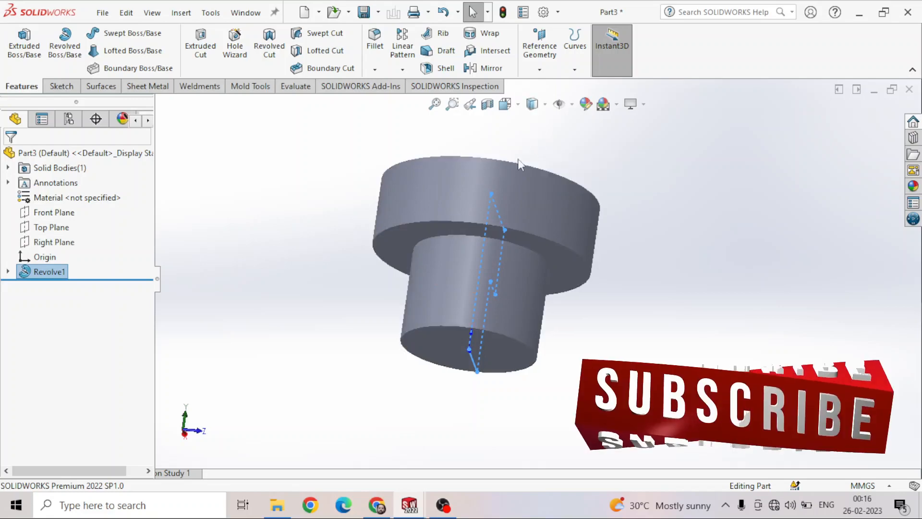
mouse_move(307, 212)
middle_down()
mouse_move(325, 238)
mouse_move(688, 235)
mouse_move(479, 248)
mouse_move(560, 261)
mouse_move(539, 187)
mouse_move(322, 170)
mouse_move(387, 144)
mouse_move(490, 195)
mouse_move(548, 173)
mouse_move(547, 157)
middle_up()
click(545, 104)
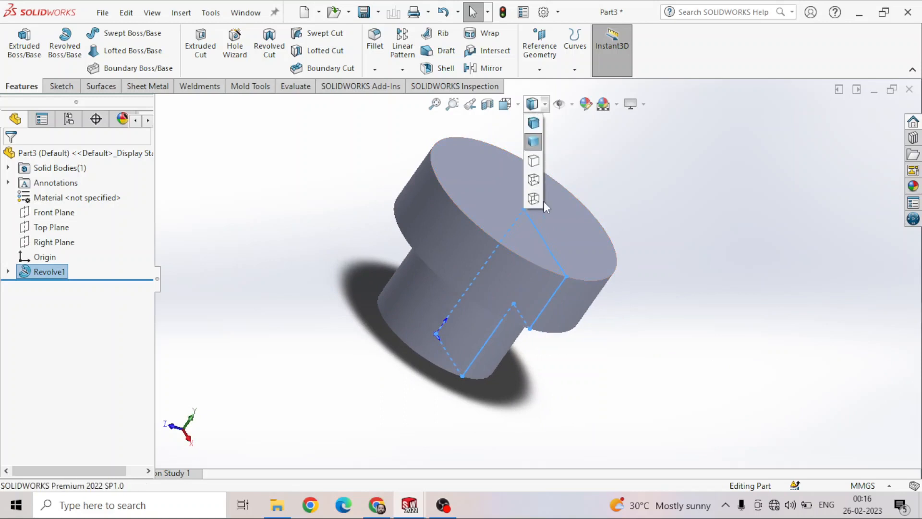
click(534, 198)
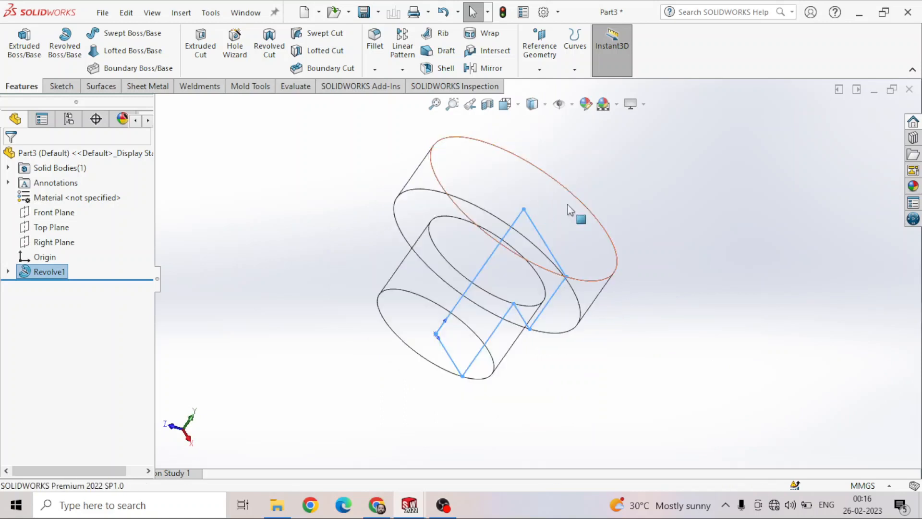
middle_drag(643, 192, 577, 268)
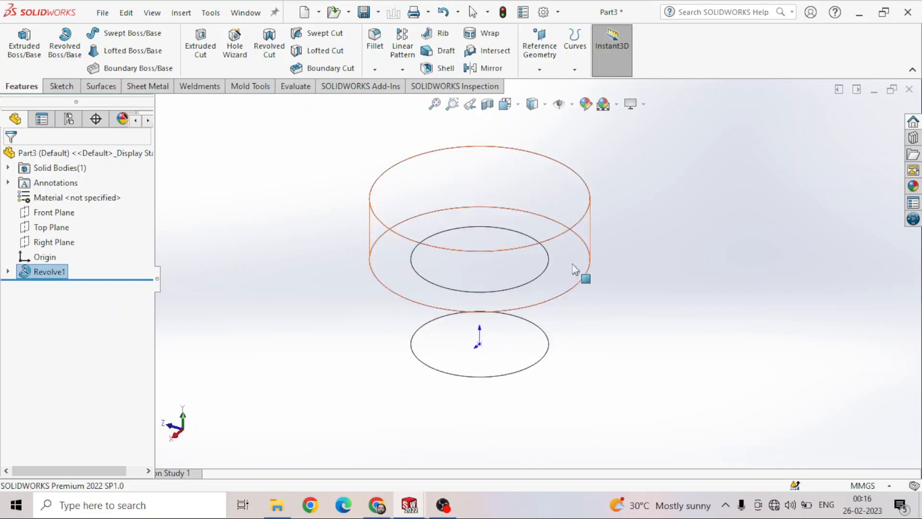
Step: Return the part's display style to Shaded With Edges and view it from another angle
click(546, 105)
click(533, 125)
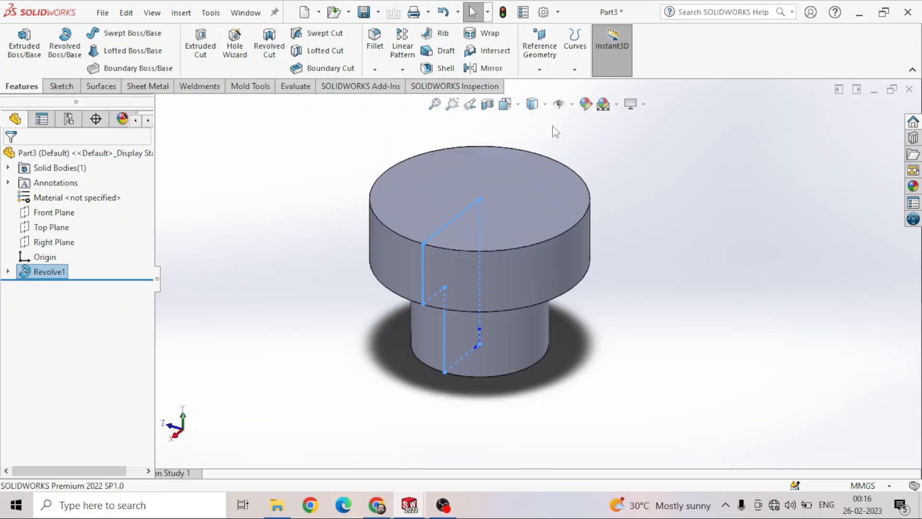
mouse_move(481, 240)
middle_down()
mouse_move(556, 258)
mouse_move(516, 276)
middle_up()
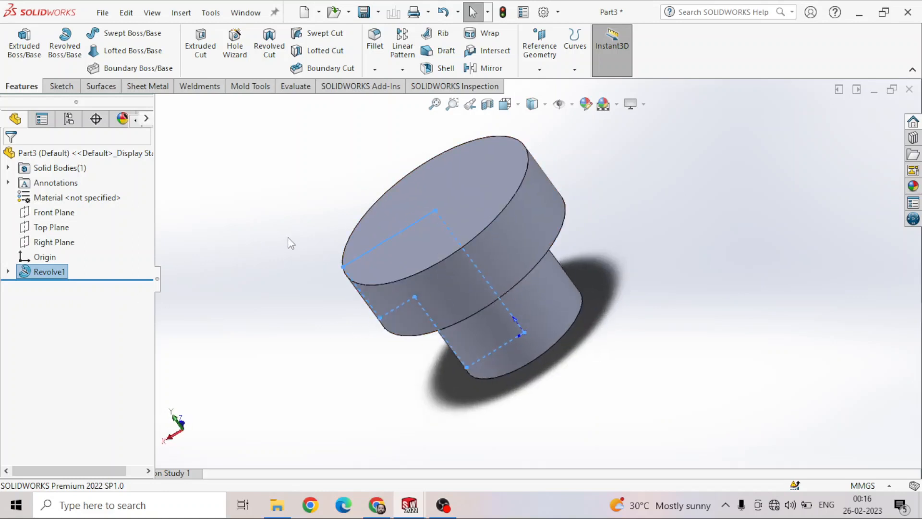